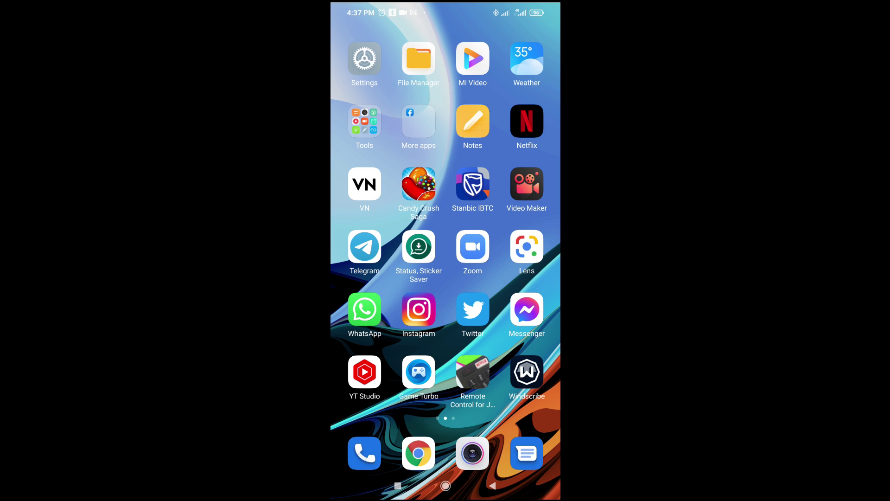
# Launch File Manager and list the Internal shared storage folders (Android, DCIM, Download, Music, Pictures).
pyautogui.click(418, 59)
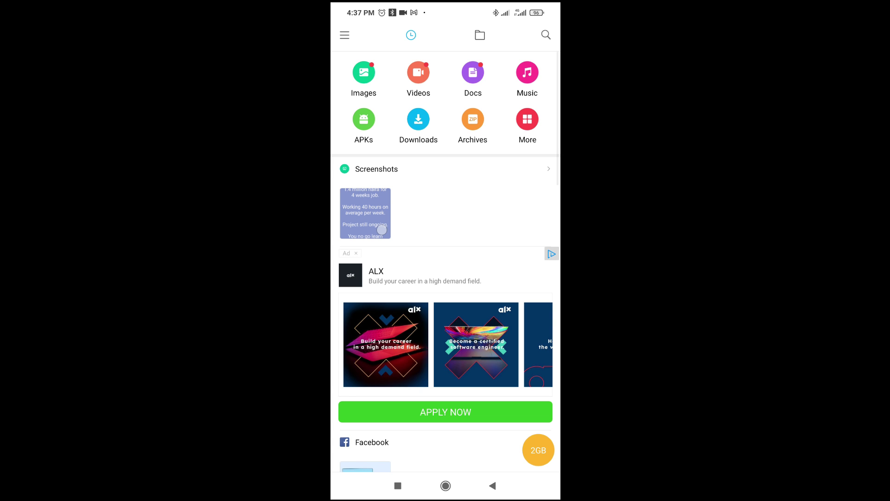
pyautogui.click(480, 35)
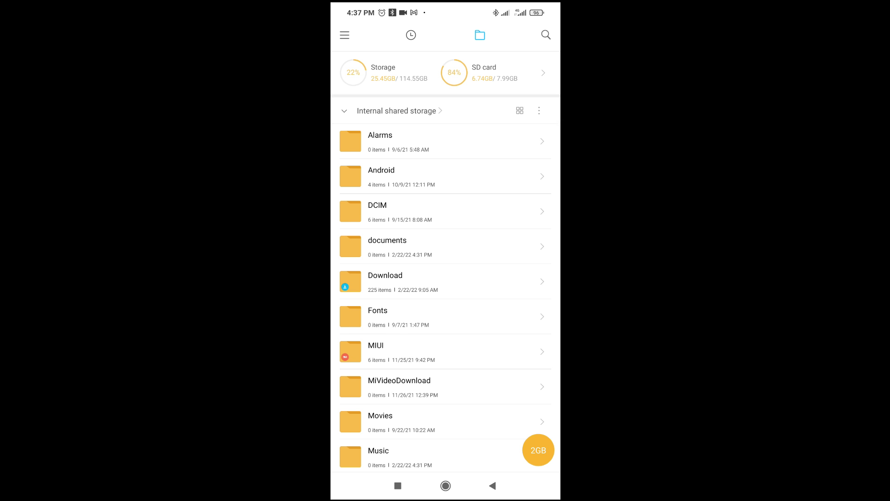
pyautogui.moveTo(485, 314); pyautogui.dragTo(488, 255)
pyautogui.moveTo(487, 334); pyautogui.dragTo(487, 264)
pyautogui.moveTo(493, 219); pyautogui.dragTo(474, 233)
# Open Download and scroll to the 'An Introduction to WEB 3.0 & NFTs by Hydra' PDF.
pyautogui.click(479, 208)
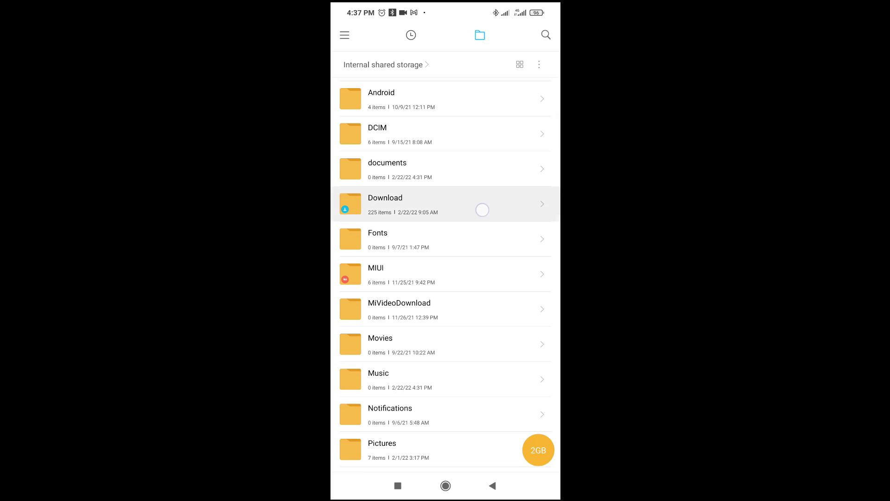
pyautogui.click(445, 450)
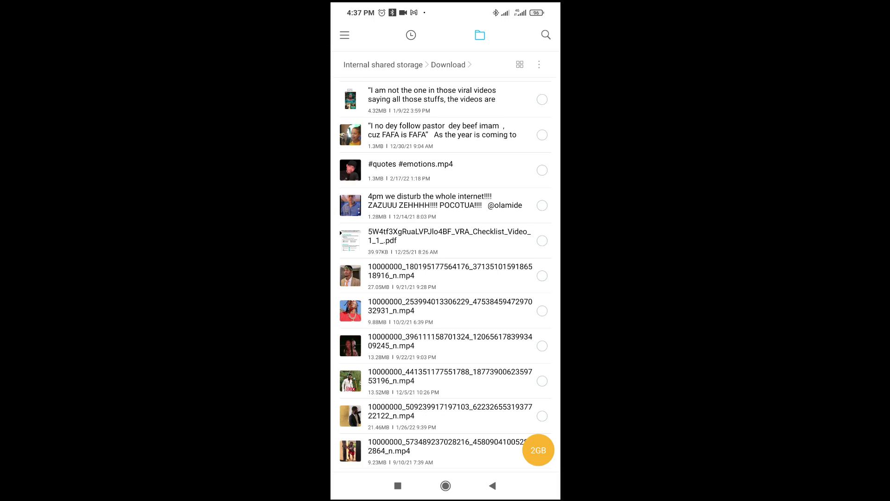
pyautogui.moveTo(481, 343); pyautogui.dragTo(485, 153)
pyautogui.scroll(-6, 483, 305)
pyautogui.scroll(-10, 482, 302)
pyautogui.scroll(-10, 483, 277)
pyautogui.scroll(-15, 485, 267)
pyautogui.scroll(5, 482, 318)
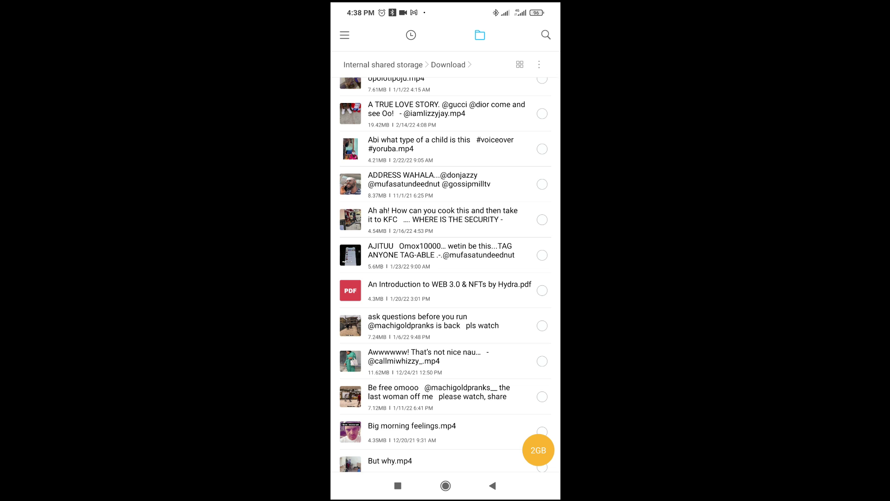
pyautogui.moveTo(443, 285); pyautogui.dragTo(453, 307)
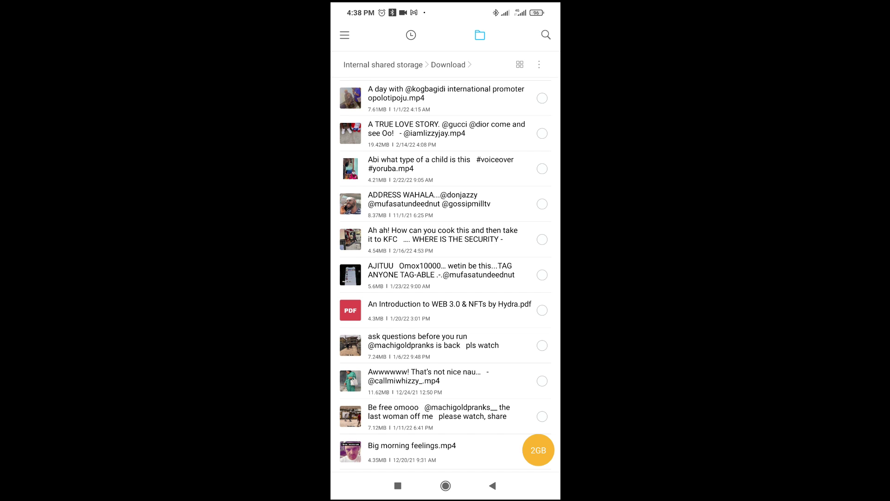
pyautogui.moveTo(360, 48); pyautogui.dragTo(392, 48)
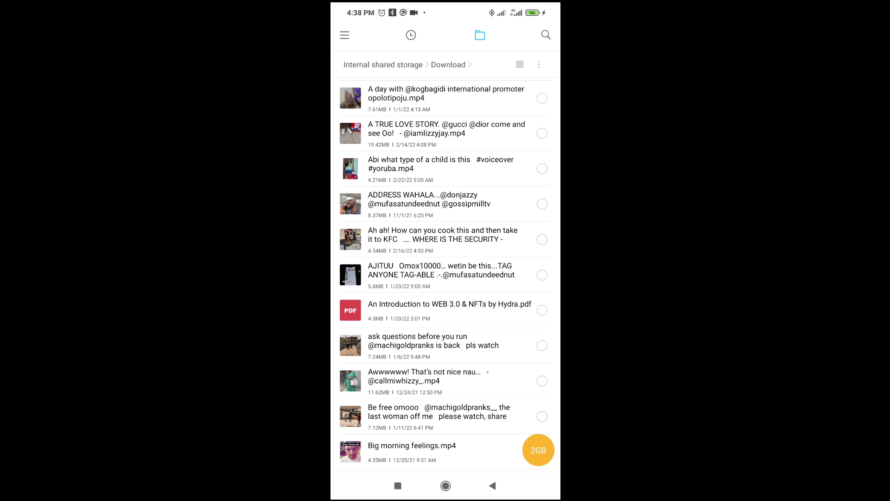
# Return to the phone's home screen and set the USB connection to File Transfer.
pyautogui.click(445, 485)
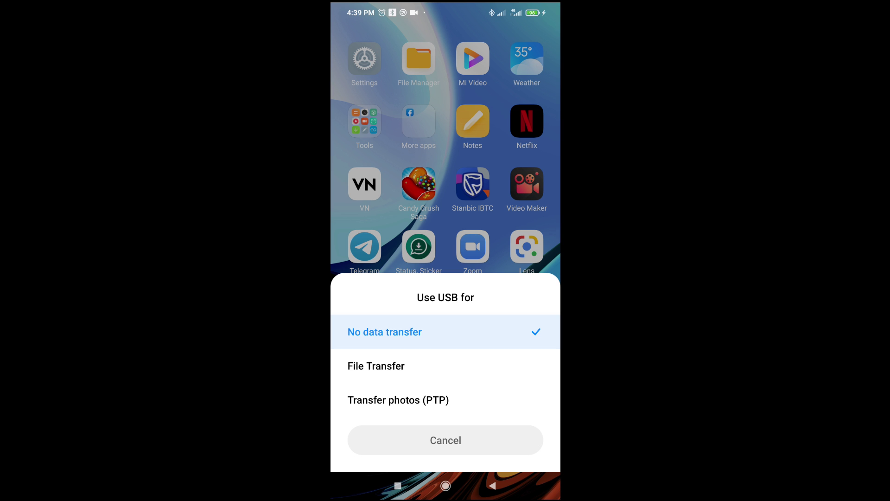
pyautogui.click(398, 369)
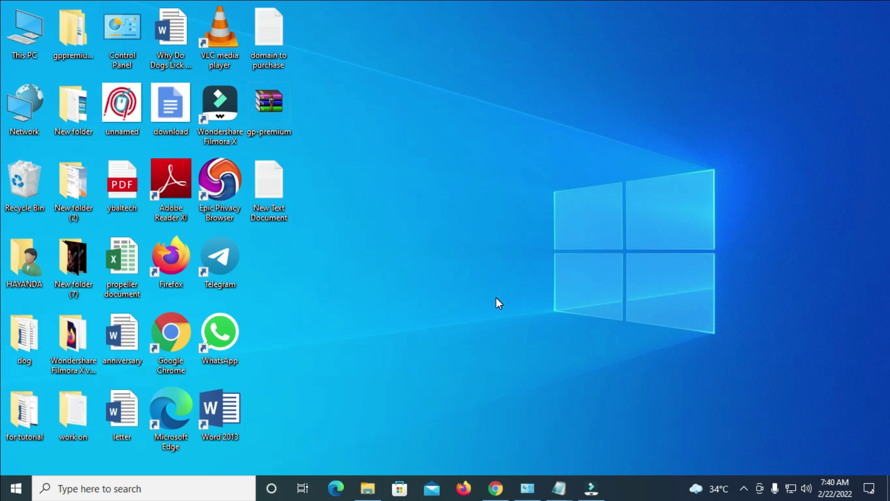
# Open File Explorer at This PC, showing the Redmi 9T beside Local Disk (C:).
pyautogui.press('super+e')
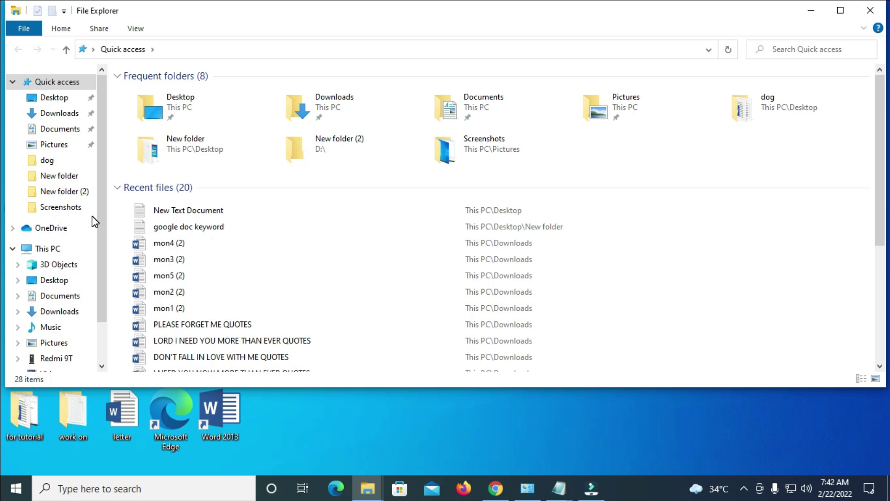
pyautogui.moveTo(101, 199); pyautogui.dragTo(99, 263)
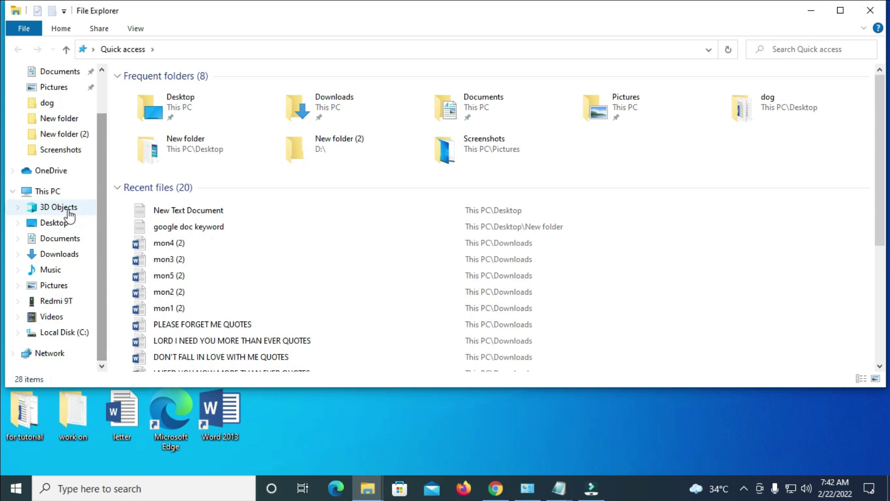
pyautogui.click(51, 197)
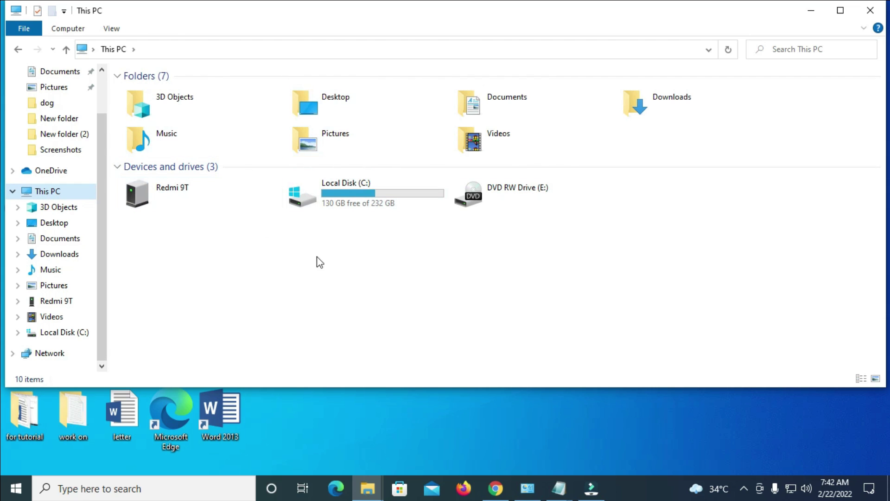
# Open the Redmi 9T and its Internal shared storage, showing 28 items.
pyautogui.doubleClick(174, 195)
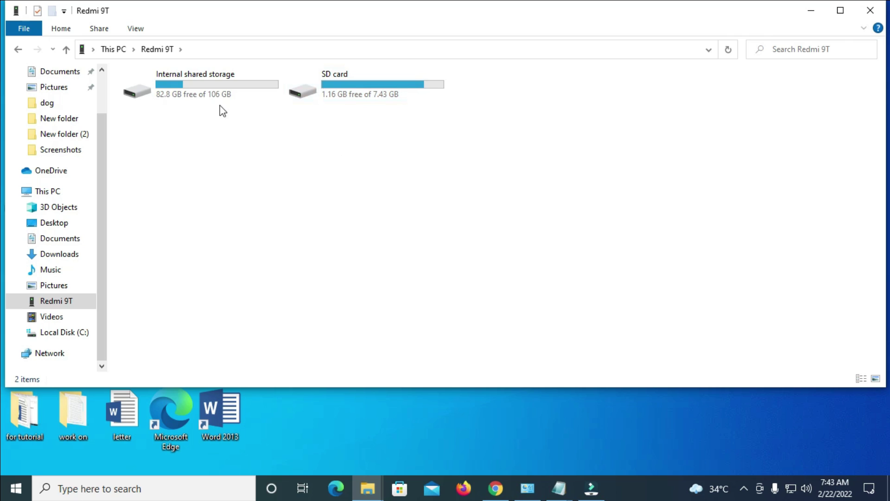
pyautogui.doubleClick(194, 94)
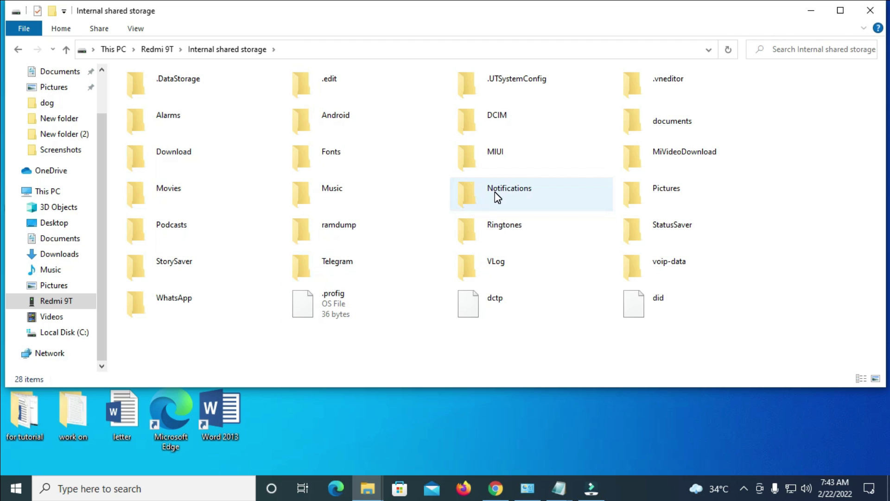
# Copy the Hydra WEB 3.0 PDF from the phone's Download folder, then minimize the window.
pyautogui.doubleClick(175, 166)
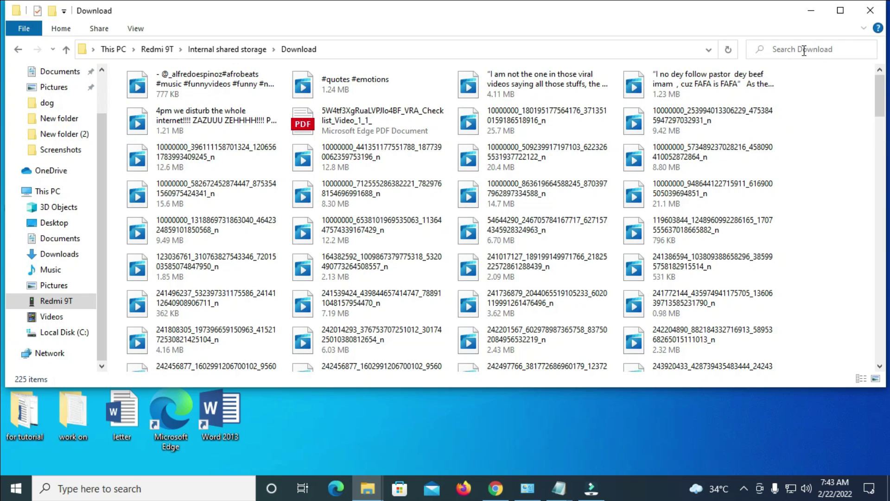
pyautogui.moveTo(878, 92); pyautogui.dragTo(880, 195)
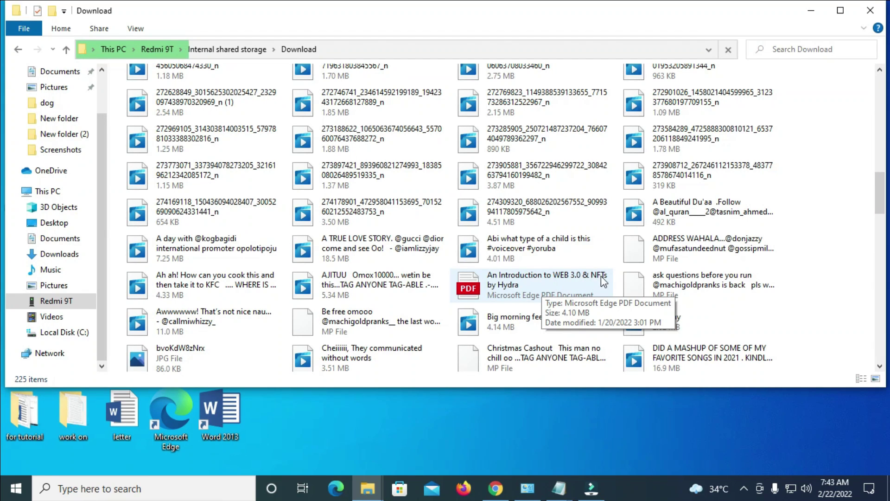
pyautogui.click(511, 286)
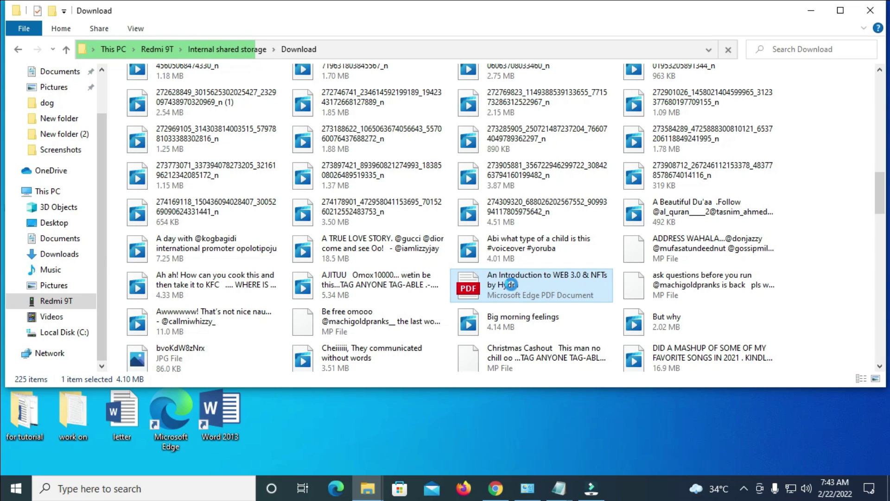
pyautogui.rightClick(511, 285)
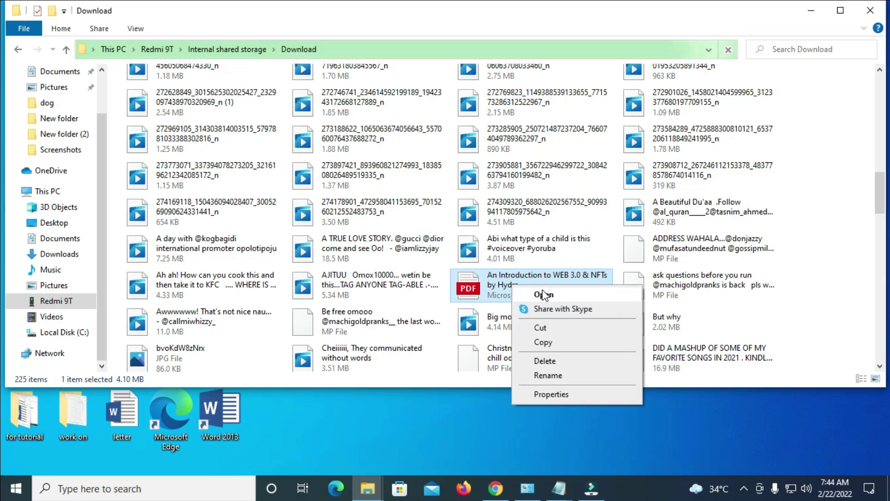
pyautogui.click(558, 347)
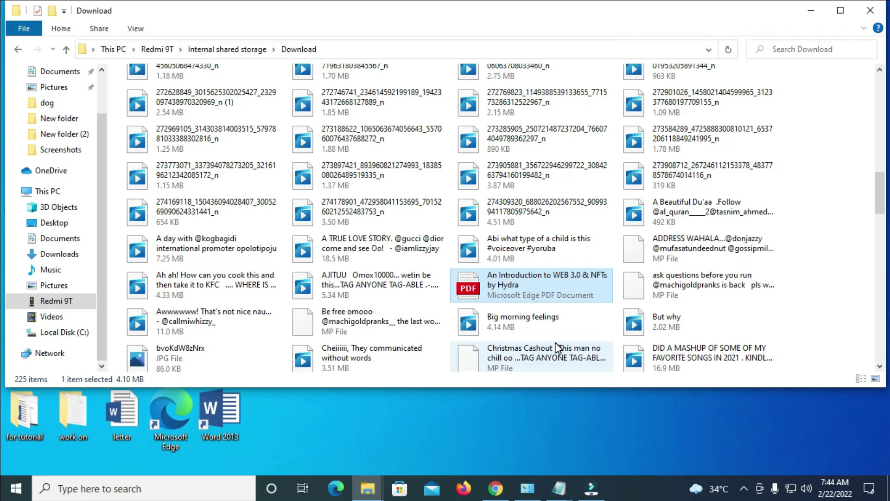
pyautogui.click(812, 13)
# Paste 'An Introduction to WEB 3.0 & NFTs by Hydra' onto the desktop and open it.
pyautogui.click(813, 13)
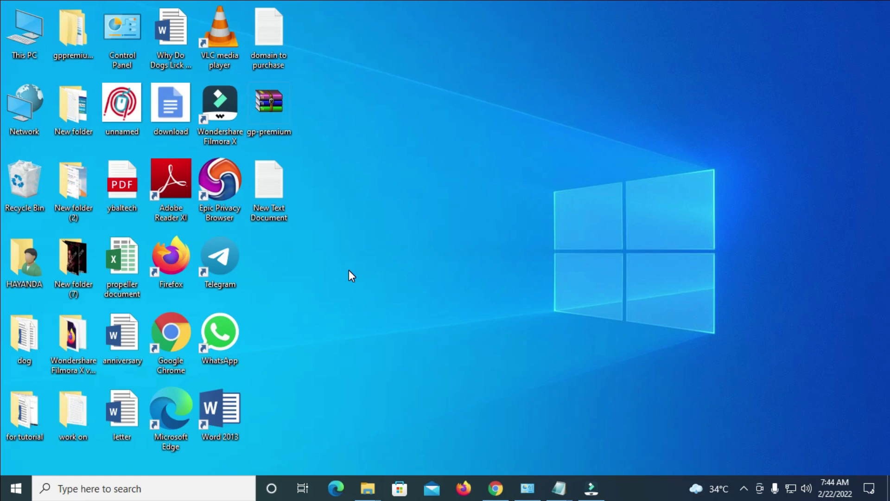
pyautogui.rightClick(274, 256)
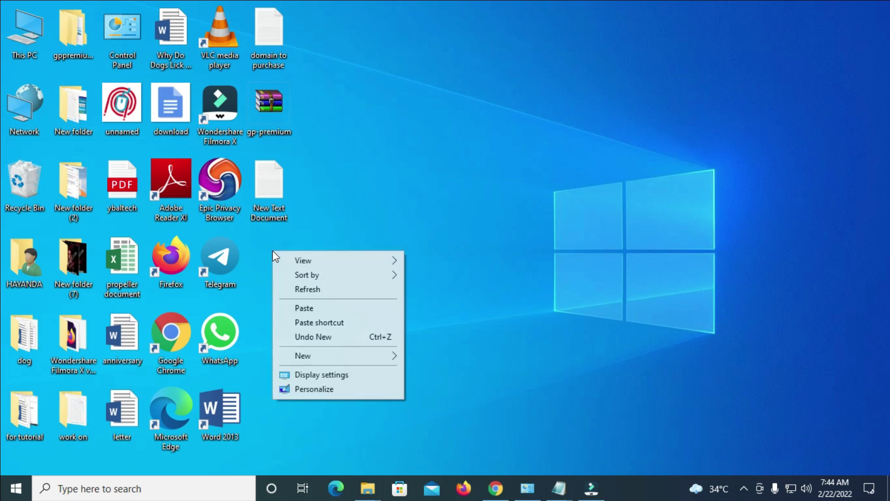
pyautogui.click(326, 310)
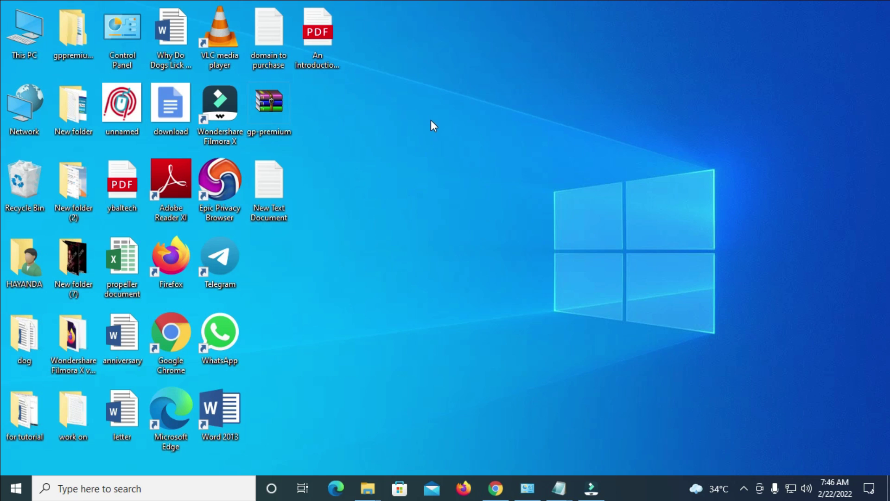
pyautogui.doubleClick(320, 40)
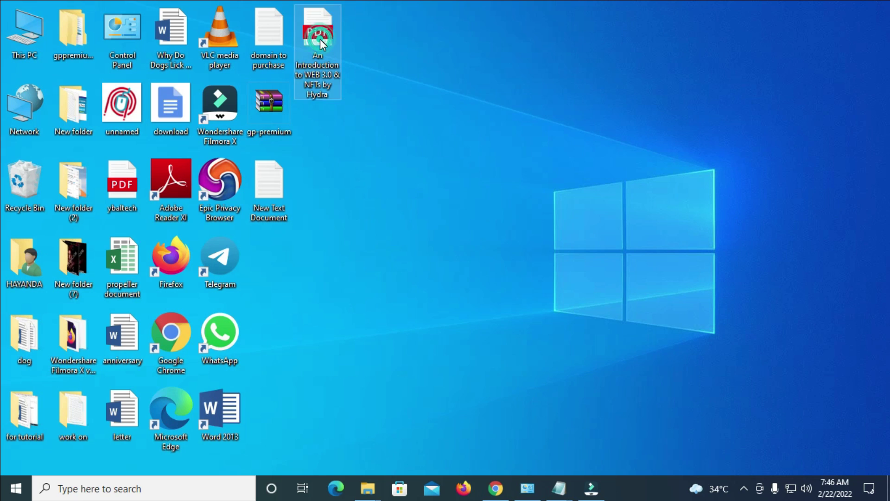